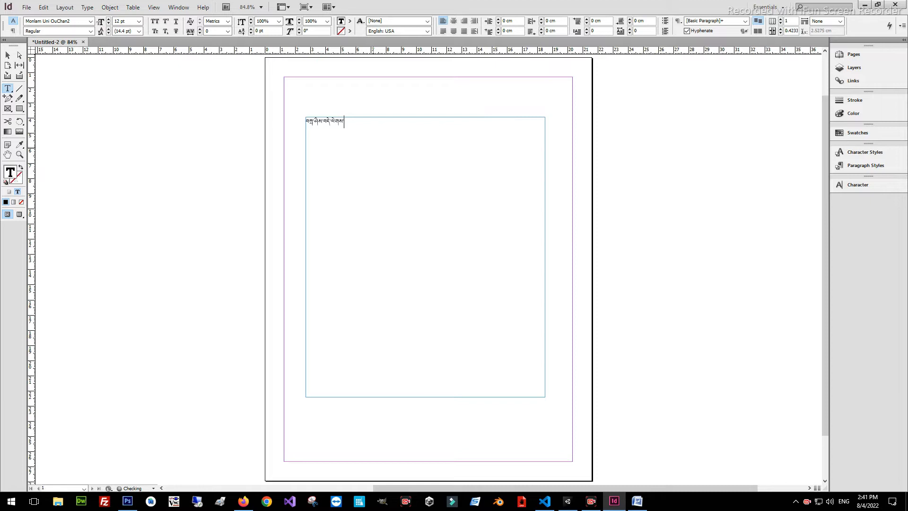
# Finish the Tibetan greeting line "བཀྲ་ཤིས་བདེ་ལེགས་ཞུ་རྒྱུ།" in the text frame and set all its text to 30 pt
pyautogui.write('ན')
pyautogui.write('་གྱུ')
pyautogui.hotkey('ctrl', 'a')
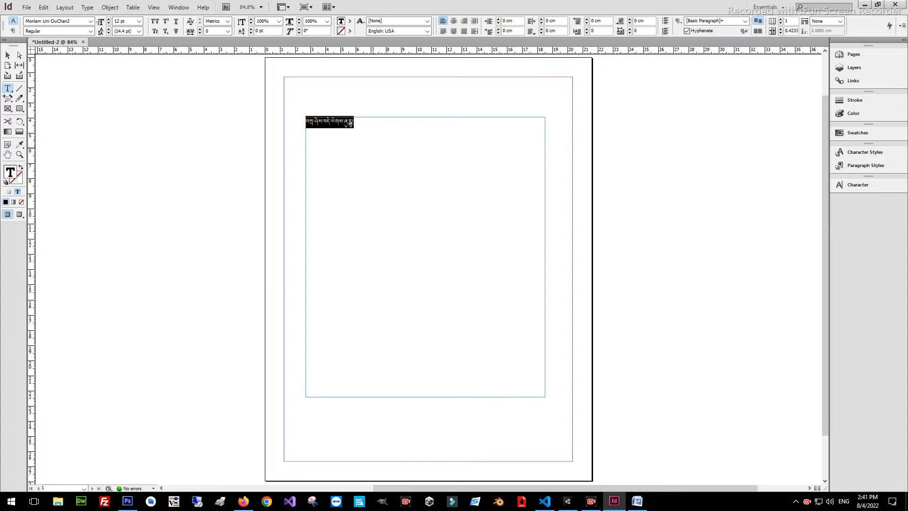
pyautogui.click(138, 21)
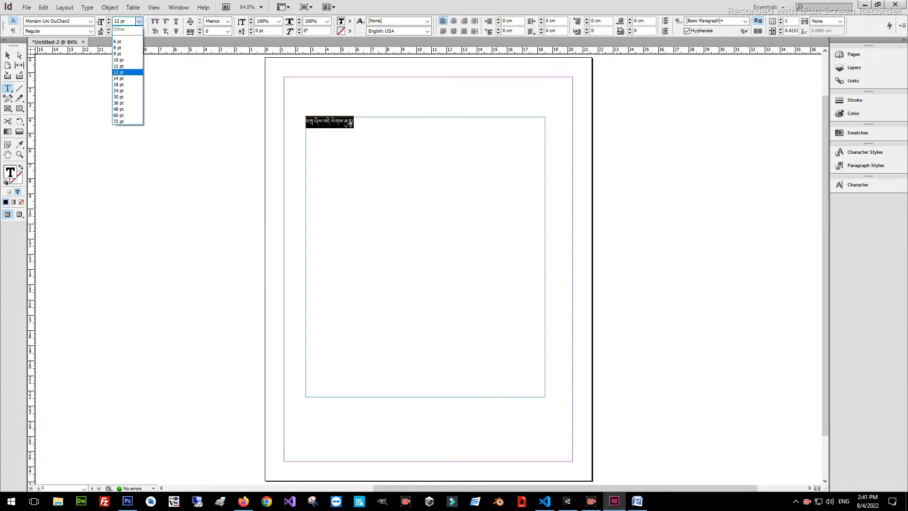
pyautogui.click(125, 96)
pyautogui.click(443, 153)
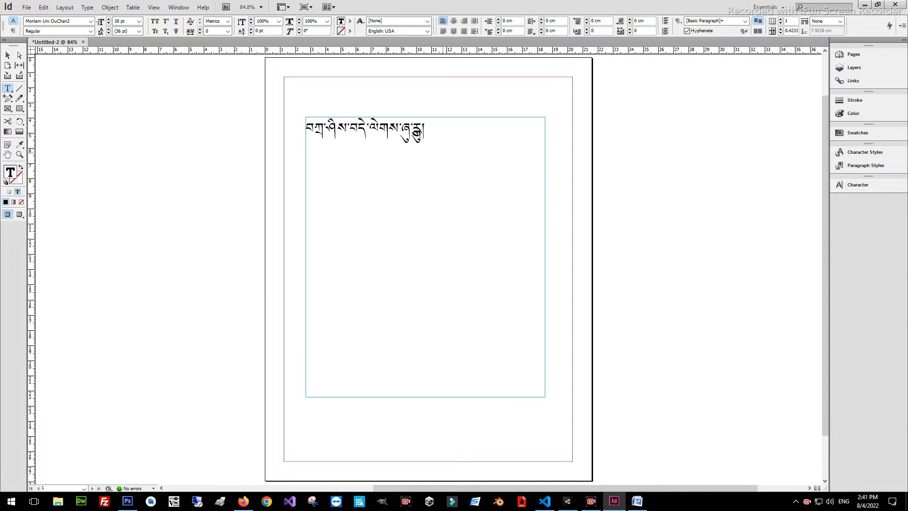
# Examine how the stacked Tibetan letters in the greeting line are rendered, especially the last syllable
pyautogui.tripleClick(70, 21)
pyautogui.tripleClick(417, 134)
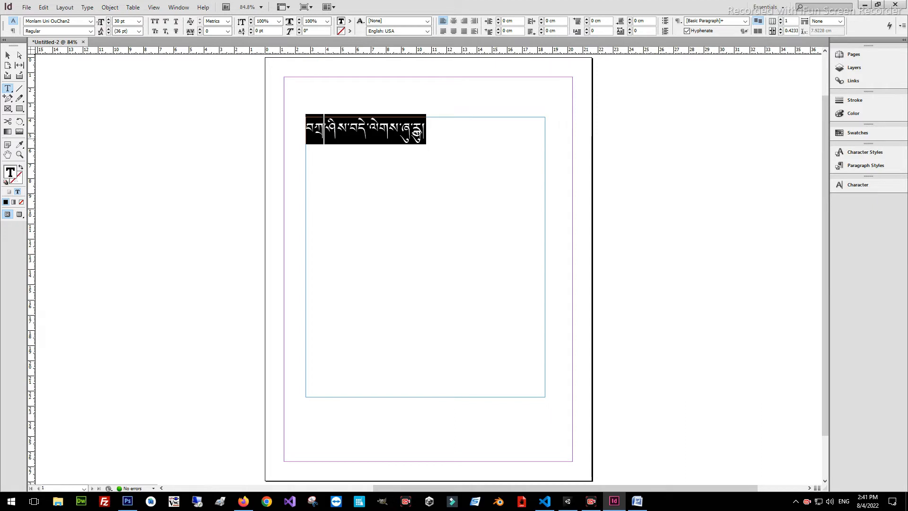
pyautogui.click(324, 129)
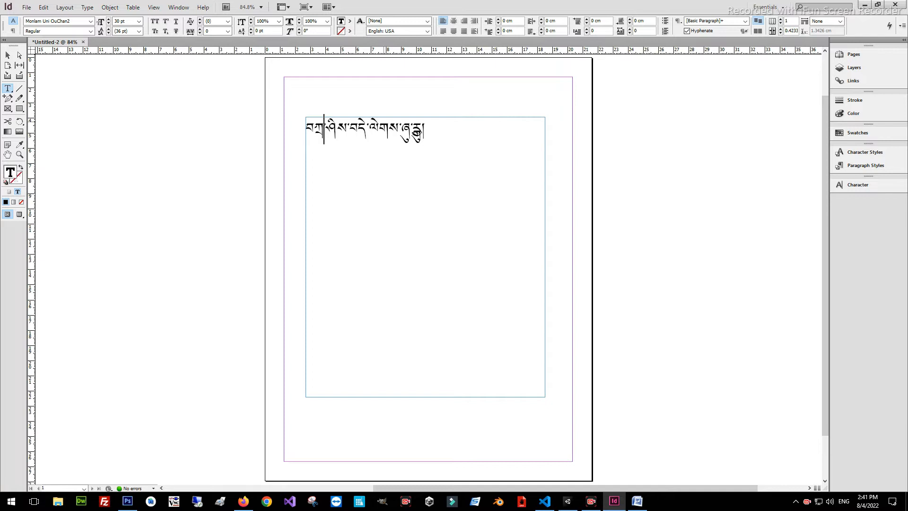
pyautogui.moveTo(429, 131); pyautogui.dragTo(307, 132)
pyautogui.click(430, 136)
pyautogui.moveTo(453, 133); pyautogui.dragTo(300, 120)
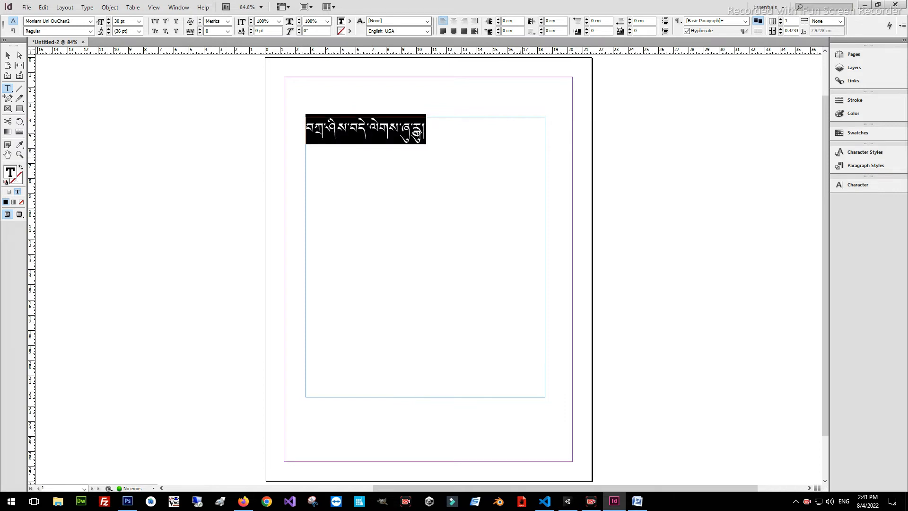
pyautogui.click(418, 134)
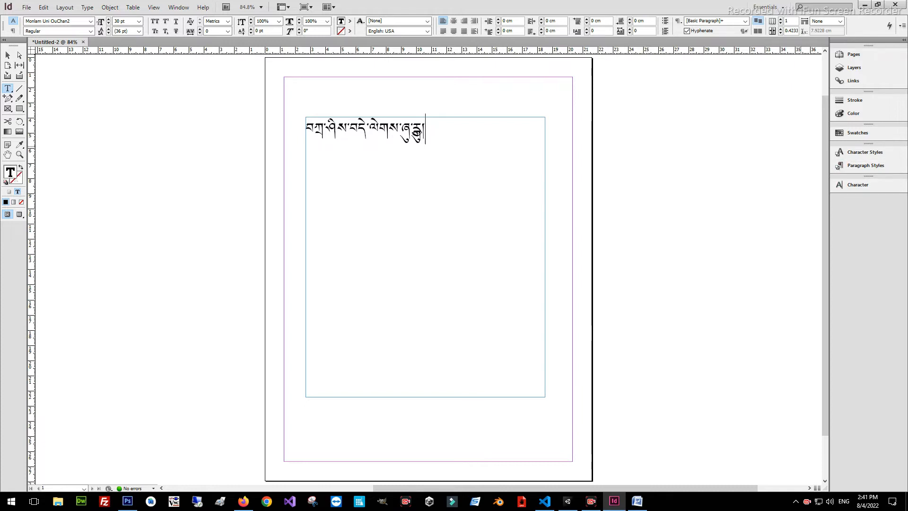
# Set the composer in the [Basic Paragraph] style's justification settings to Adobe World-Ready Paragraph Composer
pyautogui.click(866, 165)
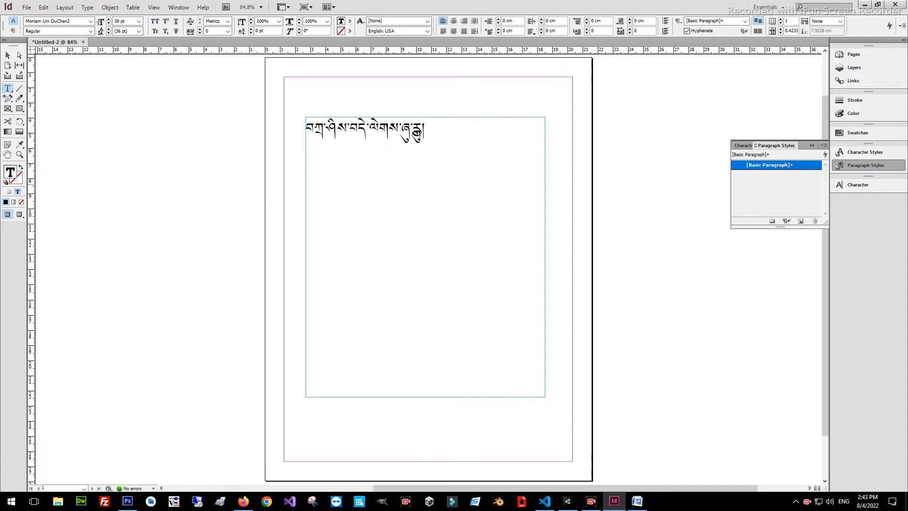
pyautogui.click(179, 7)
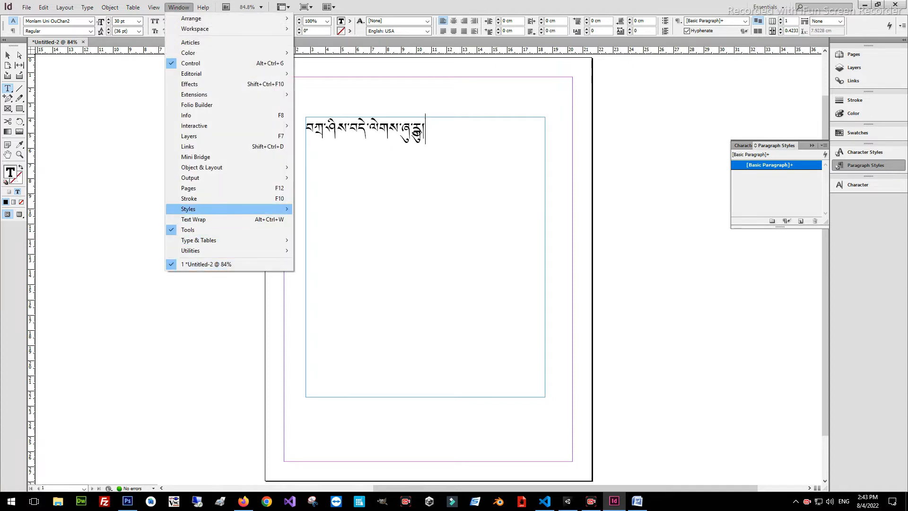
pyautogui.moveTo(213, 209)
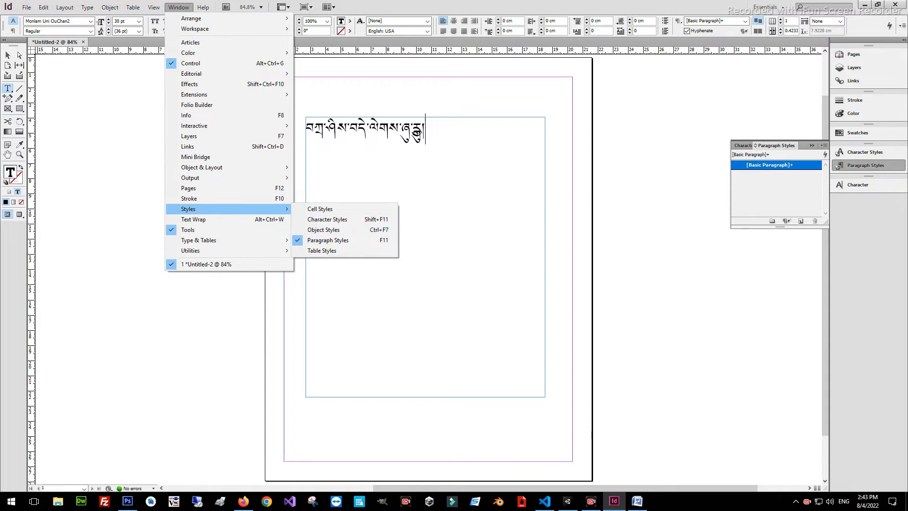
pyautogui.click(866, 165)
pyautogui.click(866, 165)
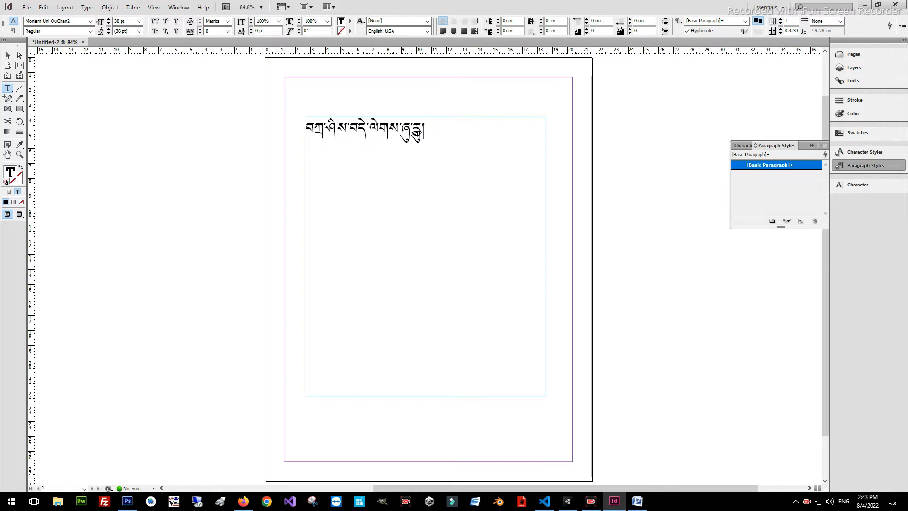
pyautogui.doubleClick(769, 165)
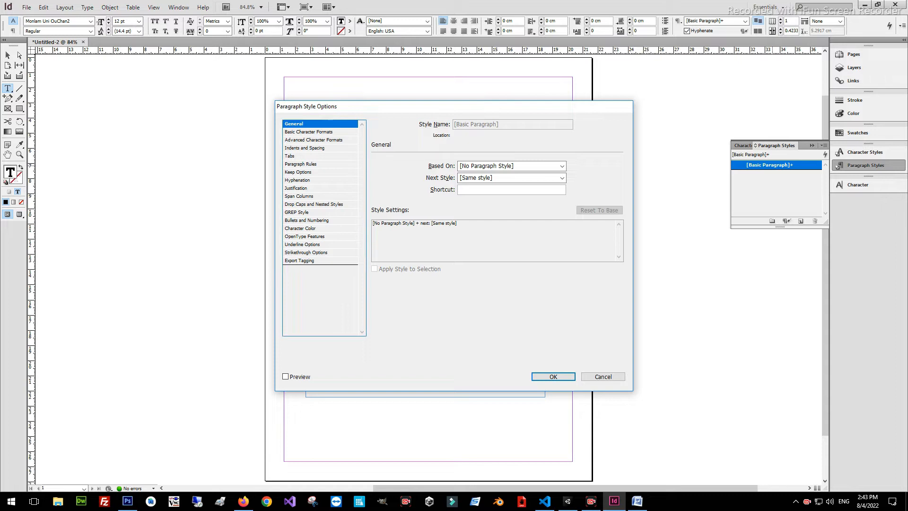
pyautogui.click(299, 188)
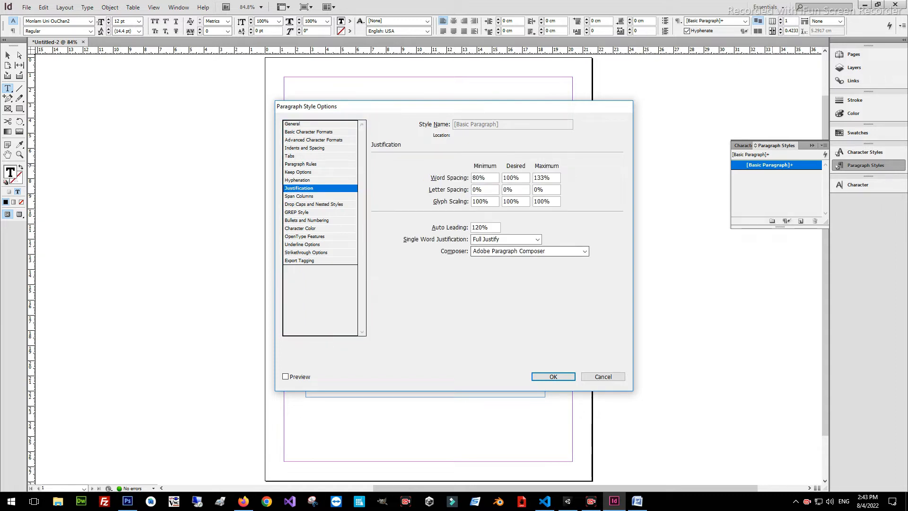
pyautogui.click(585, 251)
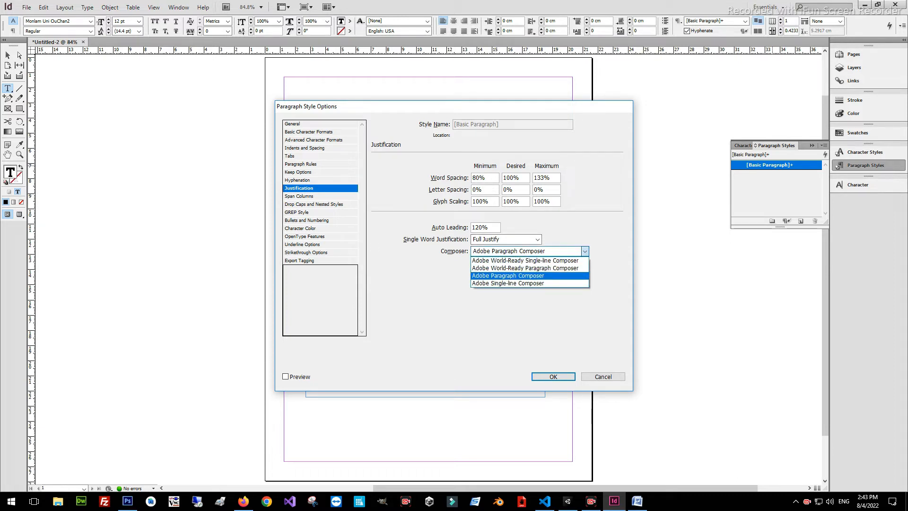
pyautogui.click(526, 268)
pyautogui.press('Return')
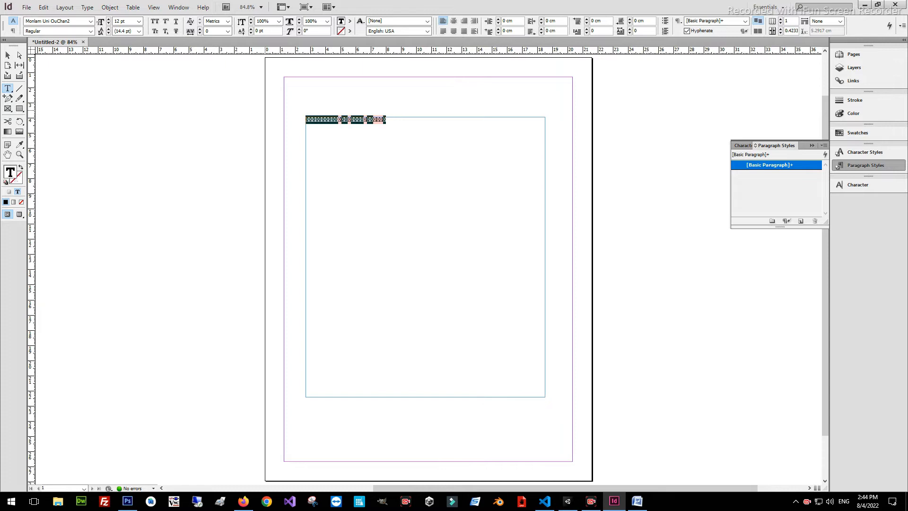
# Format the greeting line in the Monlam Uni OuChan2 font at 36 pt
pyautogui.click(91, 21)
pyautogui.scroll(1, 90, 32)
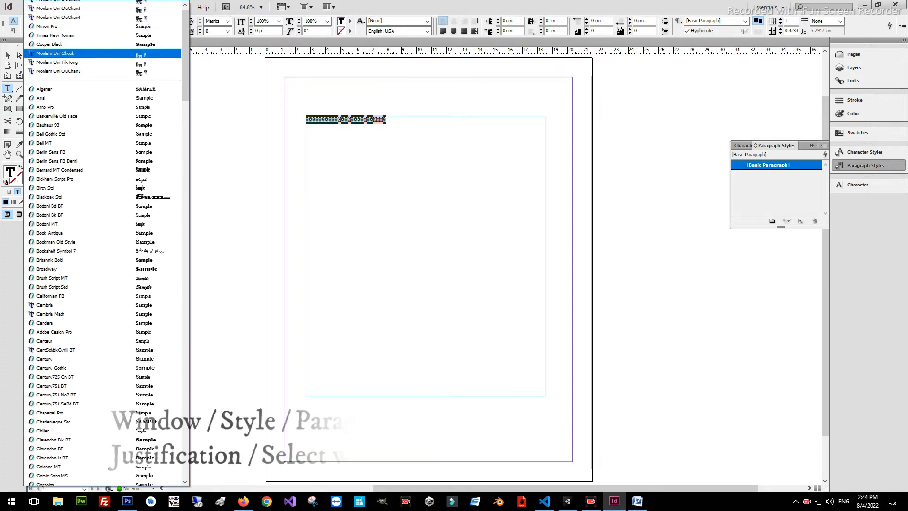
pyautogui.click(58, 5)
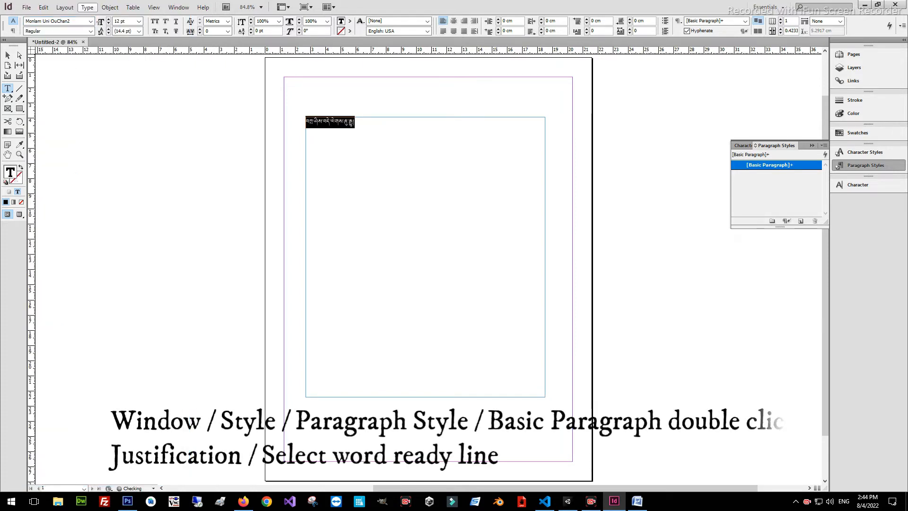
pyautogui.click(139, 21)
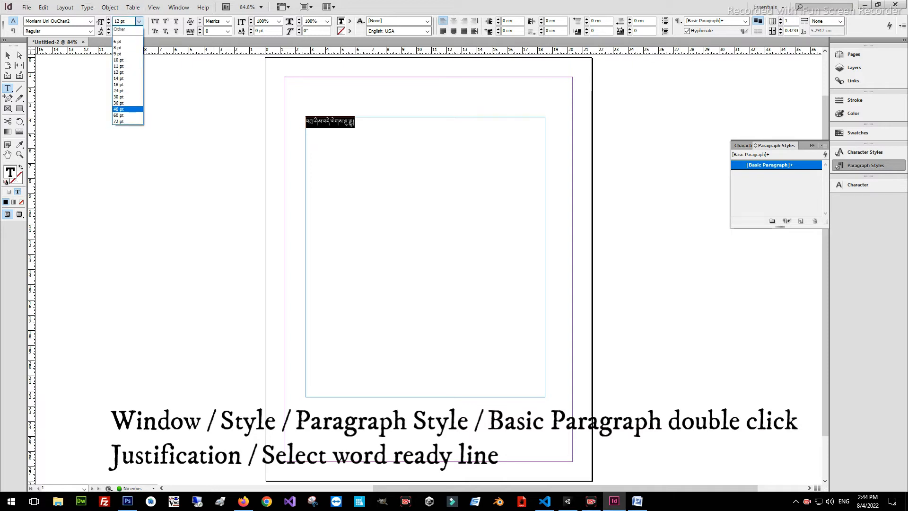
pyautogui.click(120, 103)
pyautogui.click(481, 166)
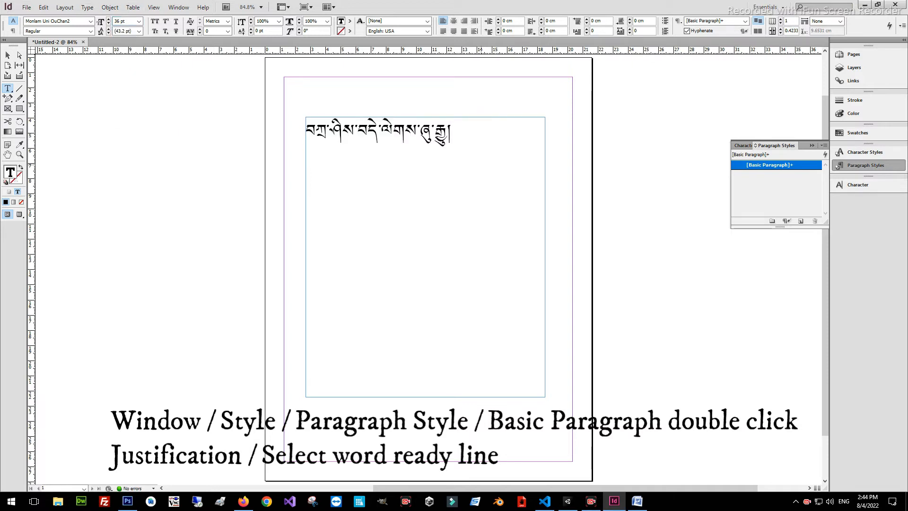
pyautogui.hotkey('ctrl', 'a')
pyautogui.click(477, 150)
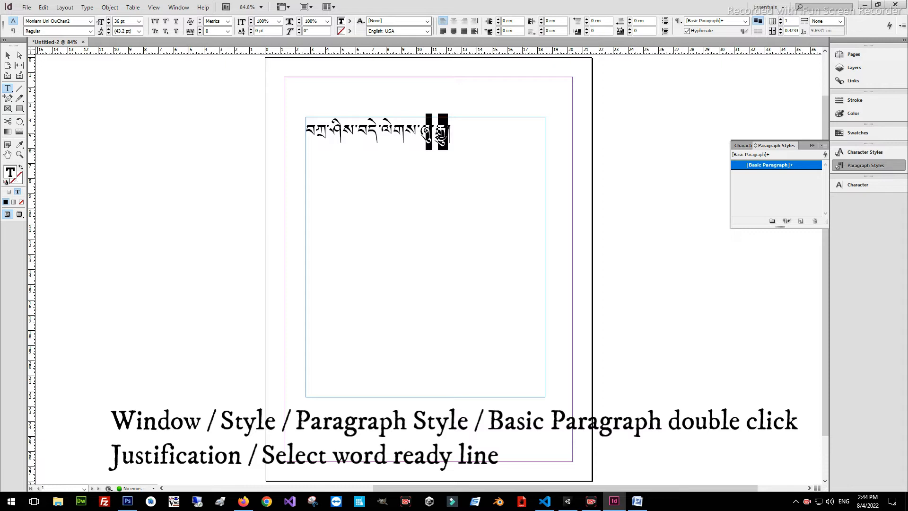
# Add a second line below the greeting reading "བོད་དེ་བོད་མི་ཡིན།"
pyautogui.press('Return')
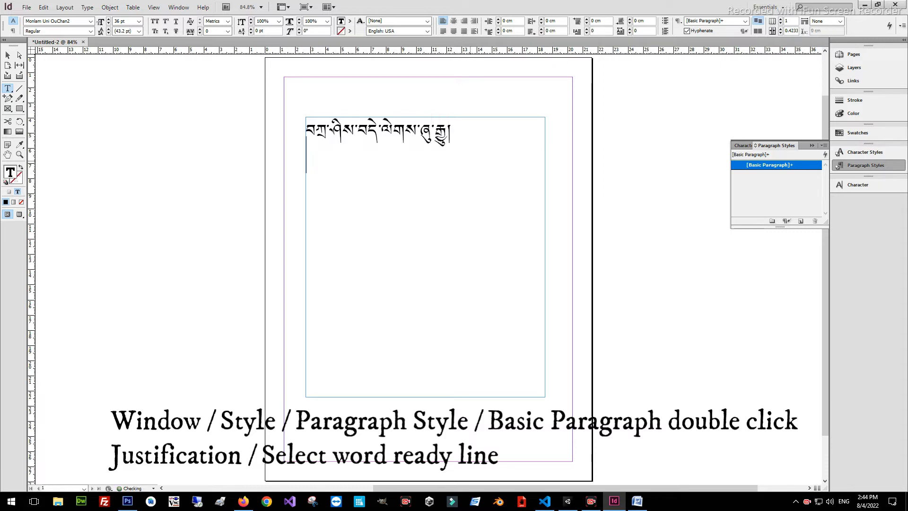
pyautogui.write('བོད་དེ་བོད་མི་ཡིན')
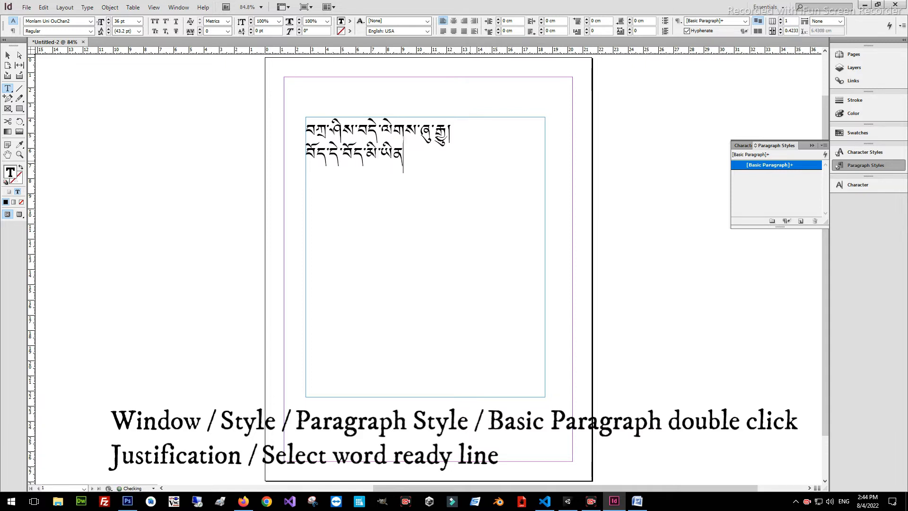
pyautogui.write('།')
pyautogui.moveTo(408, 157); pyautogui.dragTo(285, 120)
pyautogui.click(449, 179)
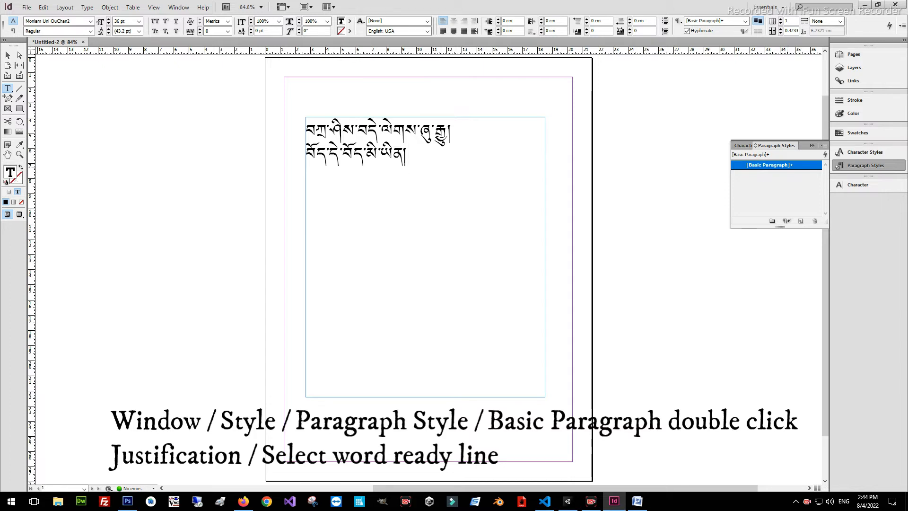
# Switch to Photoshop, review the Tibetan paragraph in the open document and activate the Move tool
pyautogui.click(127, 501)
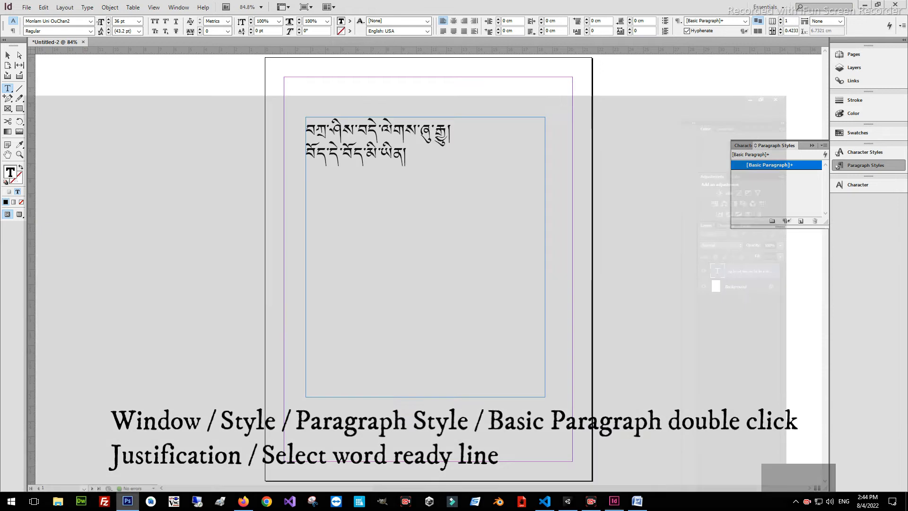
pyautogui.moveTo(339, 253); pyautogui.dragTo(275, 112)
pyautogui.click(332, 252)
pyautogui.moveTo(333, 252); pyautogui.dragTo(275, 113)
pyautogui.click(25, 49)
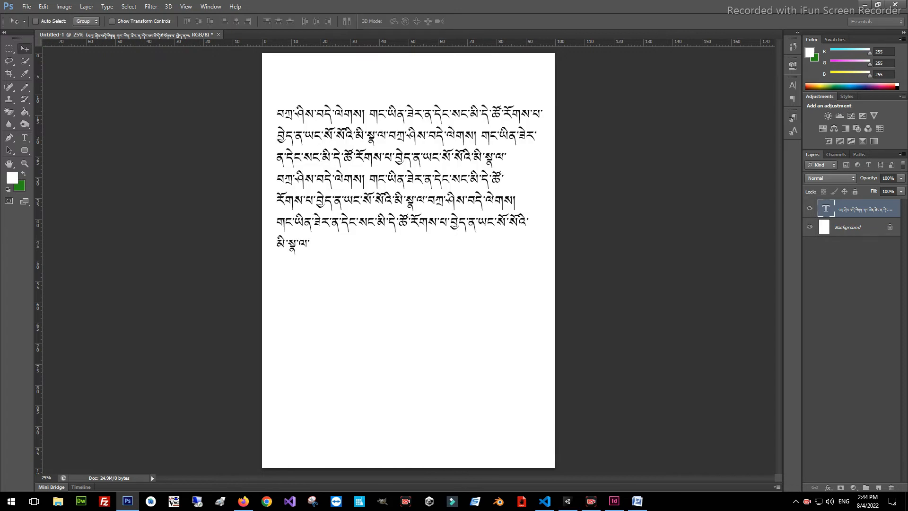
# Confirm the Type preferences with the Middle Eastern text engine chosen and Use Smart Quotes off
pyautogui.click(43, 6)
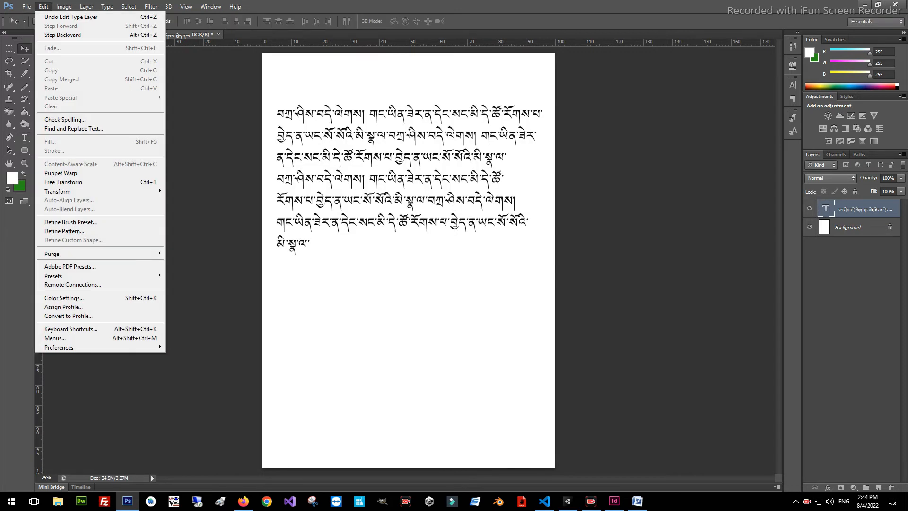
pyautogui.click(186, 7)
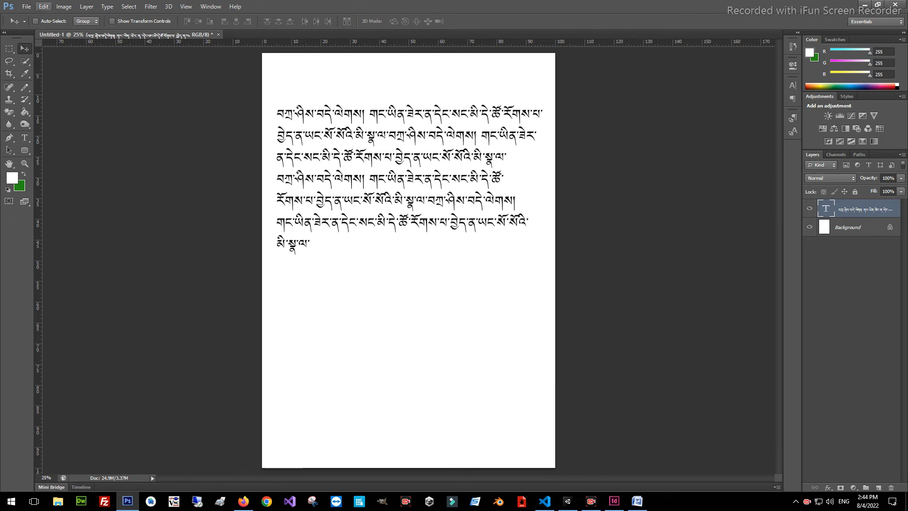
pyautogui.click(43, 6)
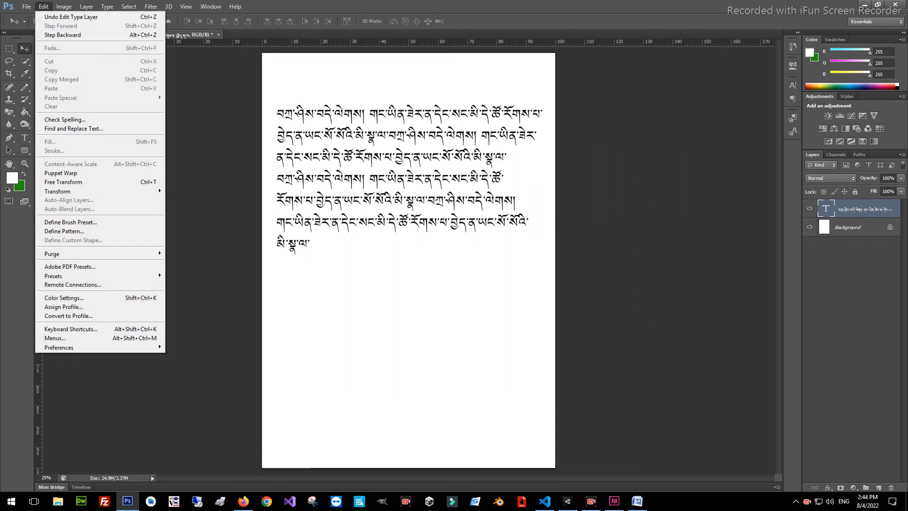
pyautogui.moveTo(60, 348)
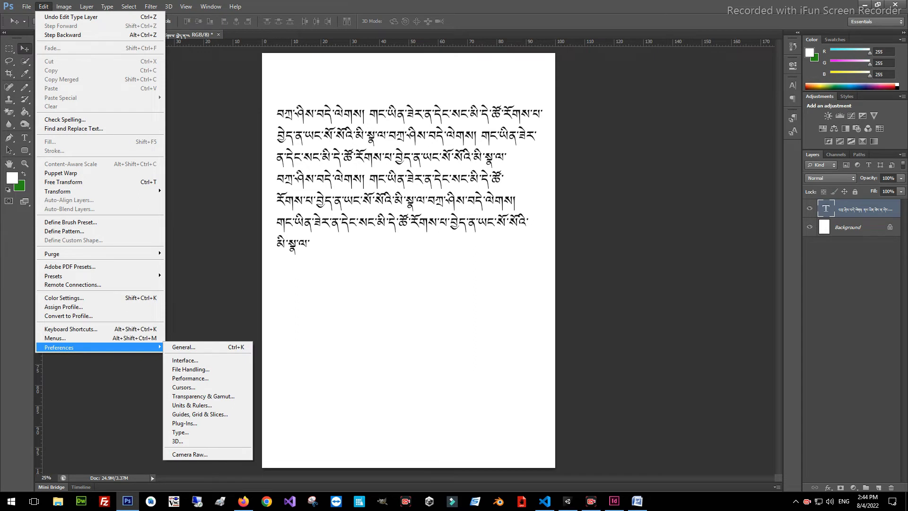
pyautogui.click(181, 432)
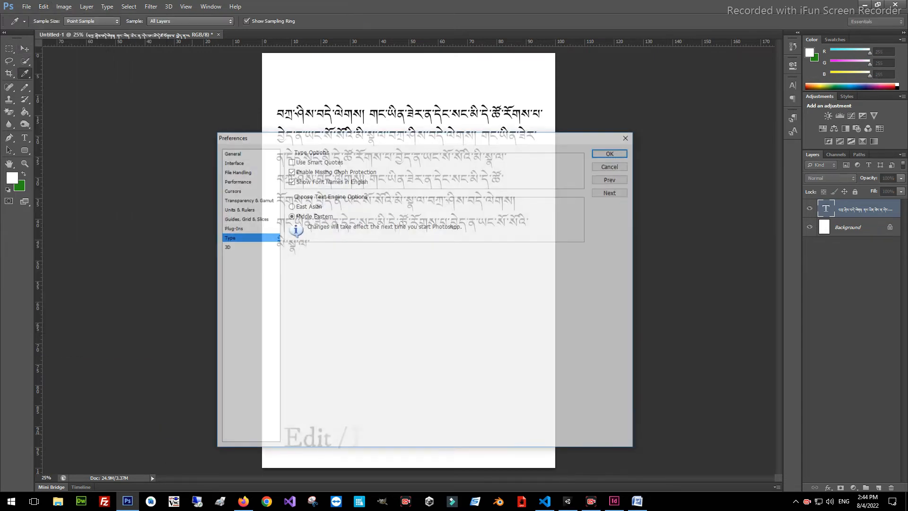
pyautogui.moveTo(333, 139); pyautogui.dragTo(330, 91)
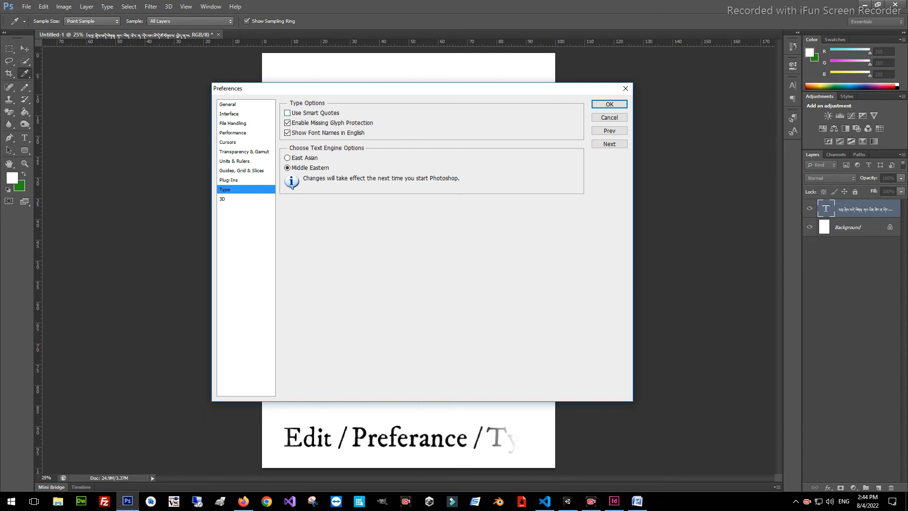
pyautogui.click(287, 113)
pyautogui.click(288, 113)
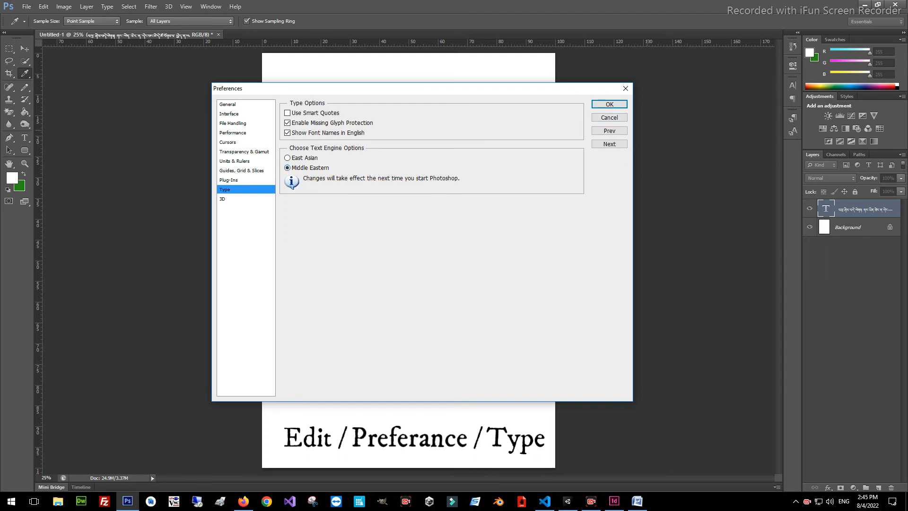
pyautogui.click(228, 104)
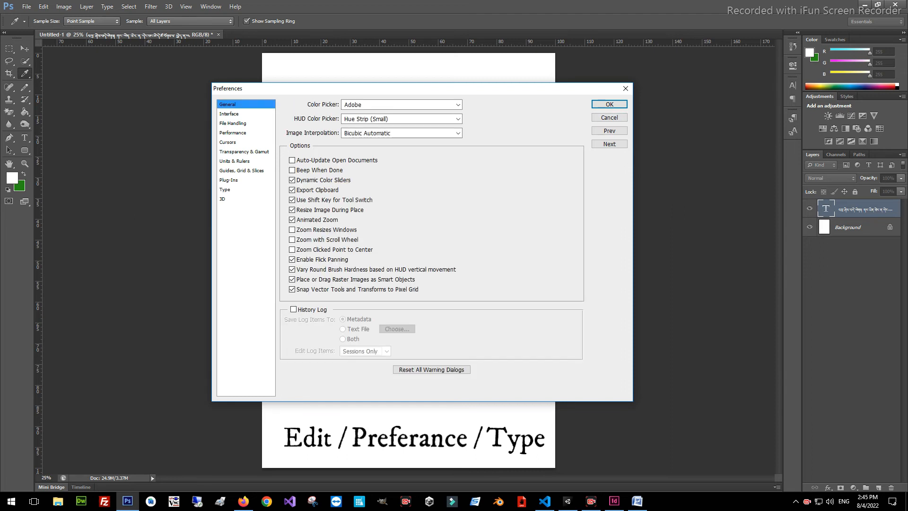
pyautogui.click(225, 190)
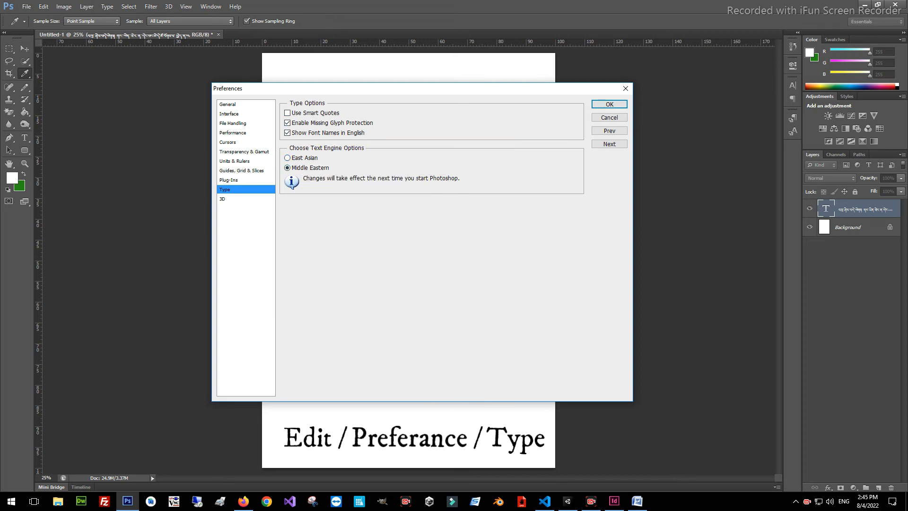
pyautogui.click(609, 104)
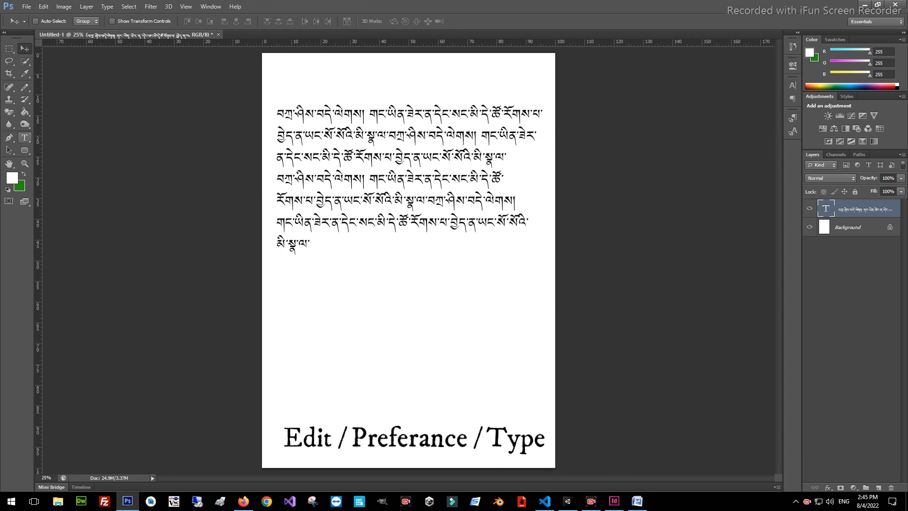
# Add a new line at the end of the Tibetan paragraph, beginning with "བཀྲ་ཤིས་བདེ་ལེགས་ཞུ་"
pyautogui.click(25, 137)
pyautogui.click(327, 254)
pyautogui.moveTo(327, 256); pyautogui.dragTo(274, 114)
pyautogui.click(347, 253)
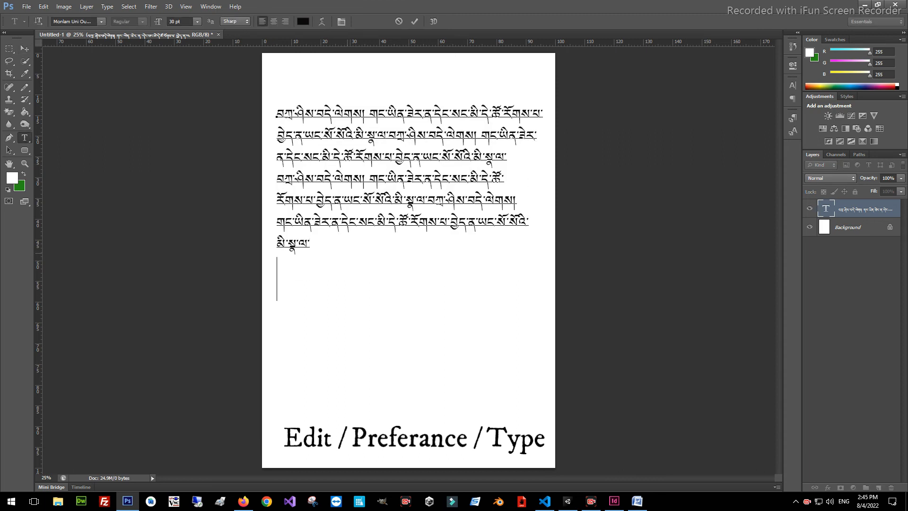
pyautogui.press('Return')
pyautogui.write('བཀྲ་ཤིས་བདེ་ལེགས་ཞུ་')
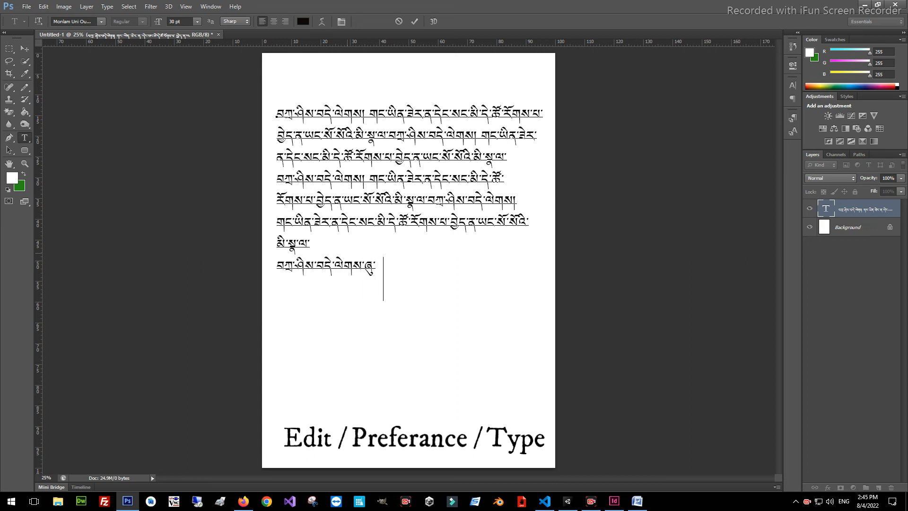
pyautogui.write('ཀྱུ་དང་ཚ')
# Continue the new line with "རྒྱུ་དང་ཆབ་གཅིག", correcting mistyped letters
pyautogui.press('BackSpace')
pyautogui.write('ཆབ་གནར')
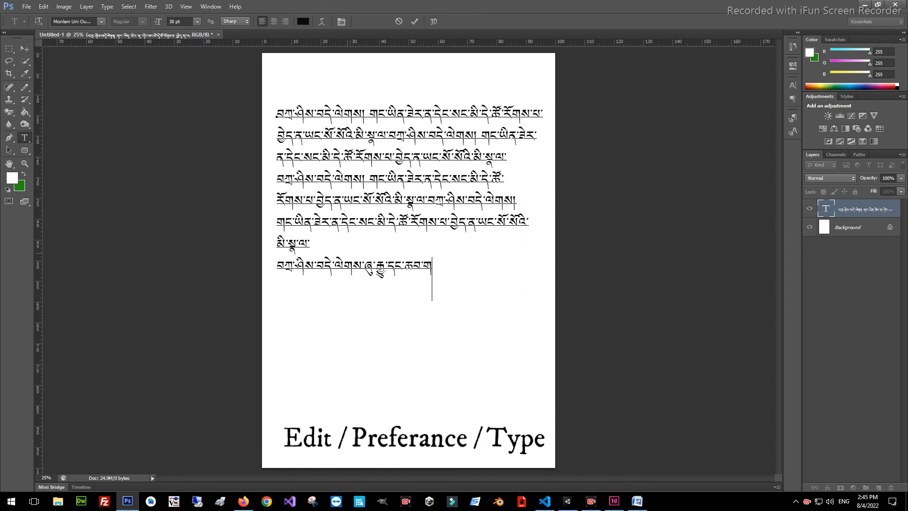
pyautogui.press('BackSpace')
pyautogui.press('BackSpace')
pyautogui.write('ཅིག་')
pyautogui.press('BackSpace')
# Select the whole Tibetan text, finish editing it by activating the Move tool and switch to InDesign
pyautogui.moveTo(448, 289); pyautogui.dragTo(277, 116)
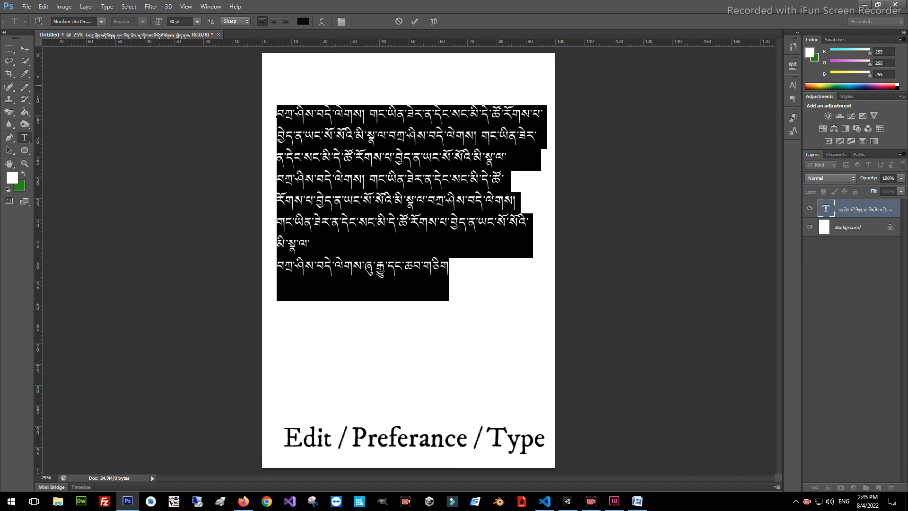
pyautogui.click(24, 49)
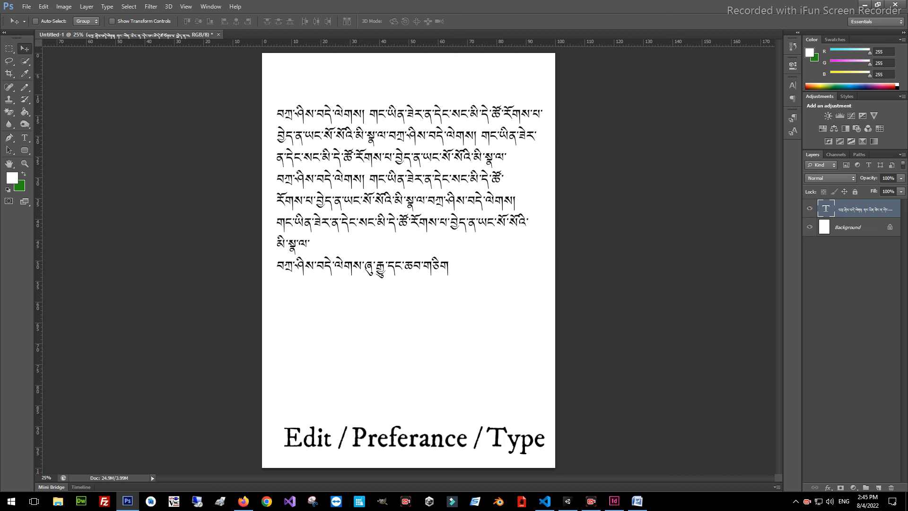
pyautogui.click(614, 501)
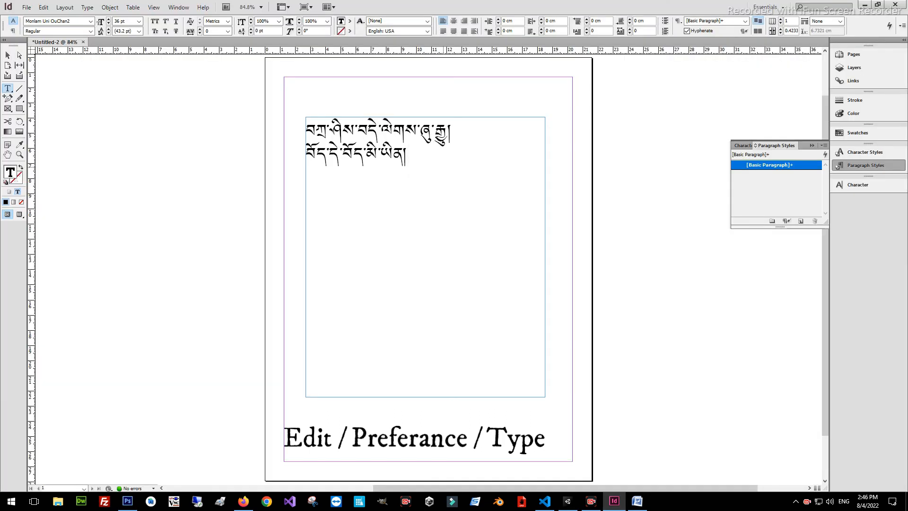